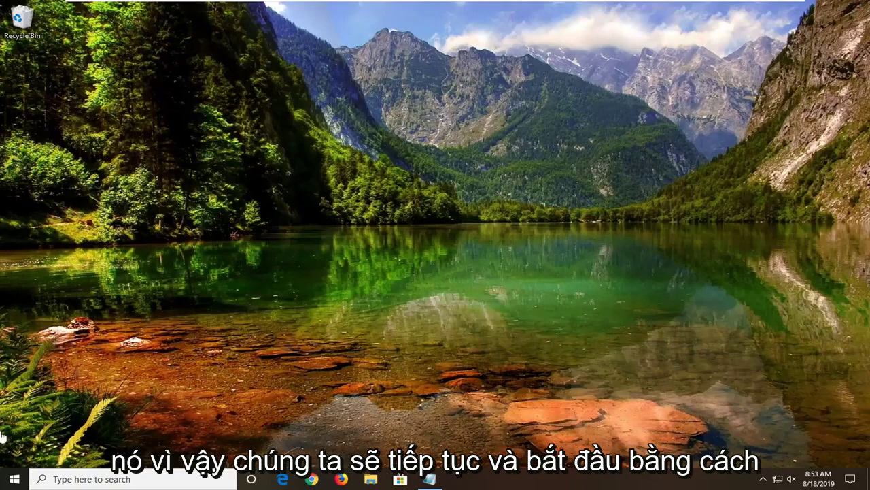
Launch Registry Editor from the Start search 'regedit' as administrator, approve UAC, and move its window up
{"action": "left_click", "coordinate": [6, 484]}
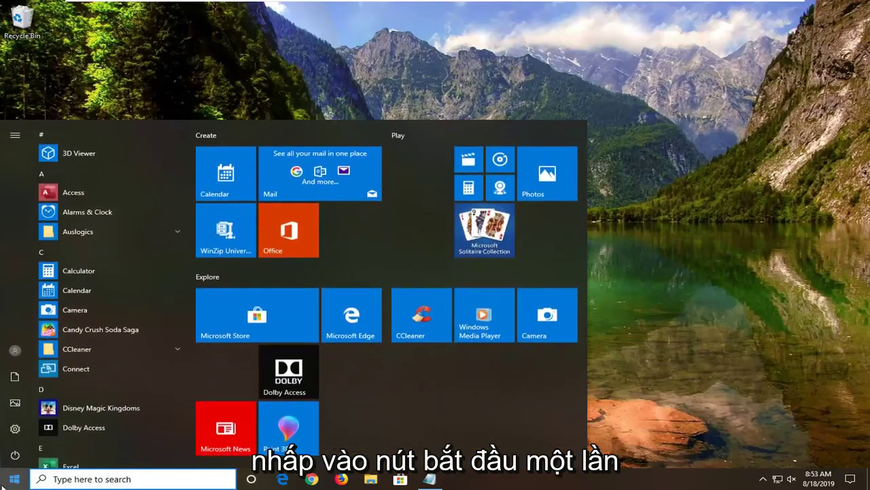
{"action": "type", "text": "regedit"}
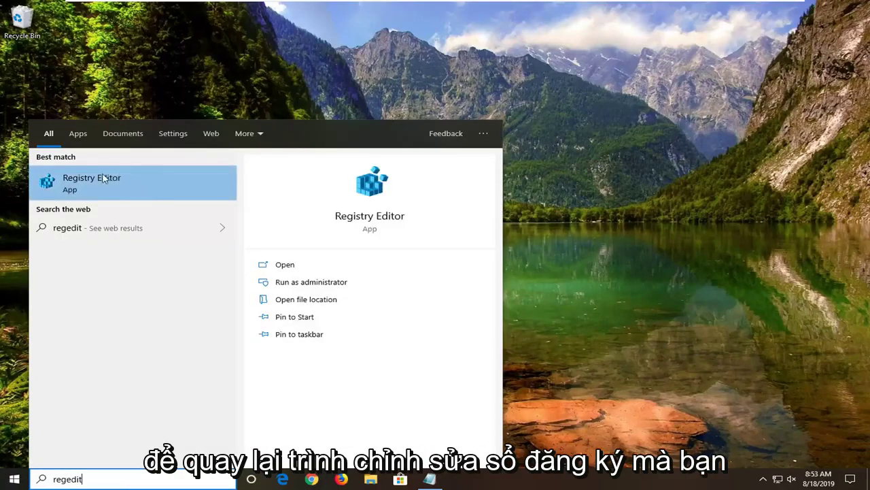
{"action": "right_click", "coordinate": [103, 178]}
{"action": "left_click", "coordinate": [157, 187]}
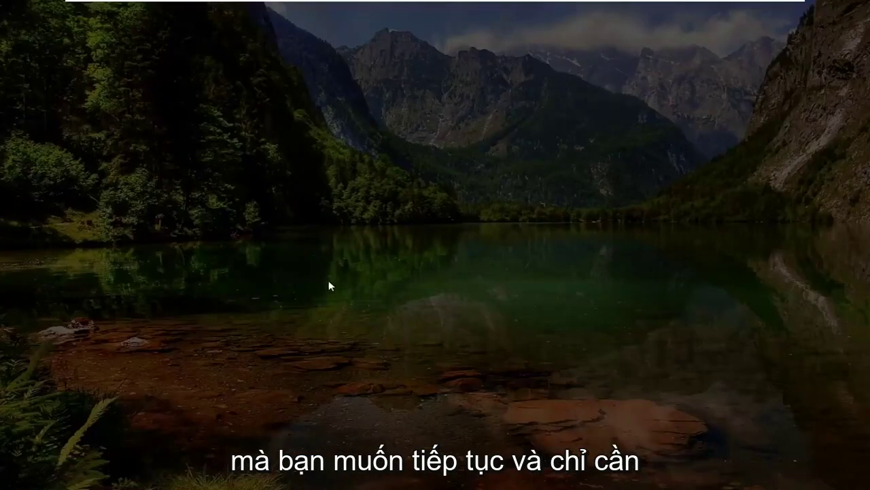
{"action": "left_click", "coordinate": [343, 312]}
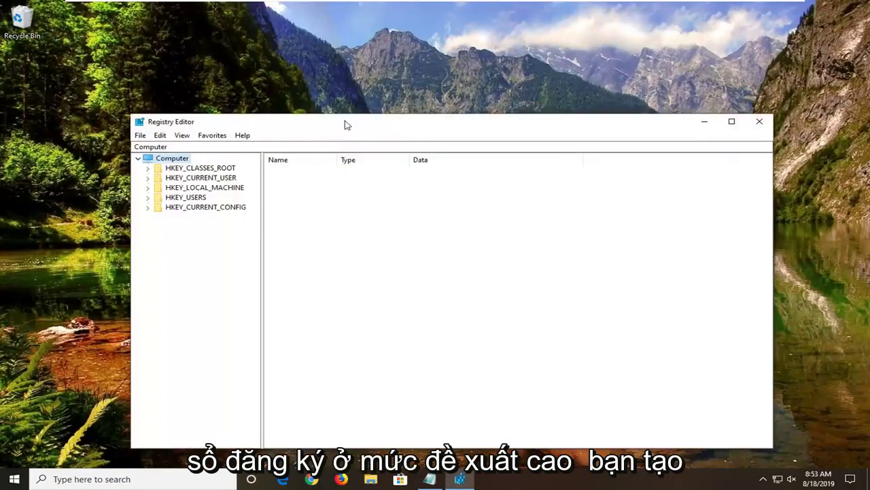
{"action": "left_click_drag", "start_coordinate": [345, 122], "coordinate": [342, 82]}
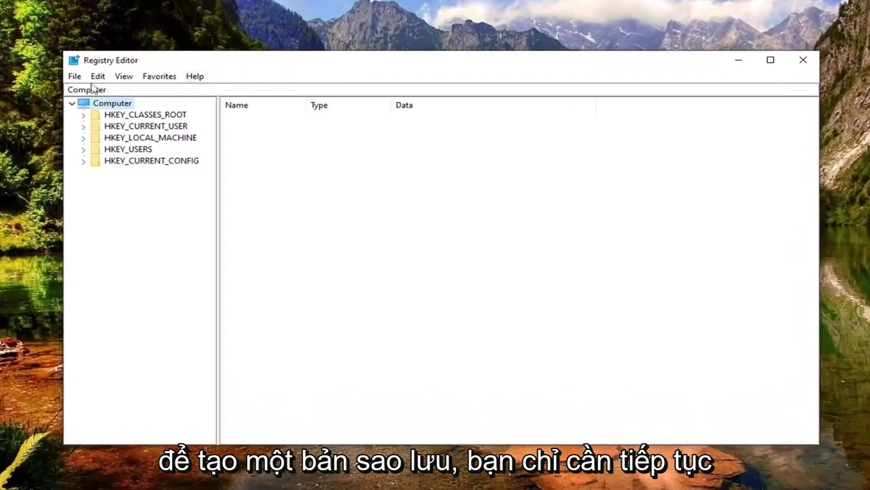
{"action": "left_click", "coordinate": [74, 79]}
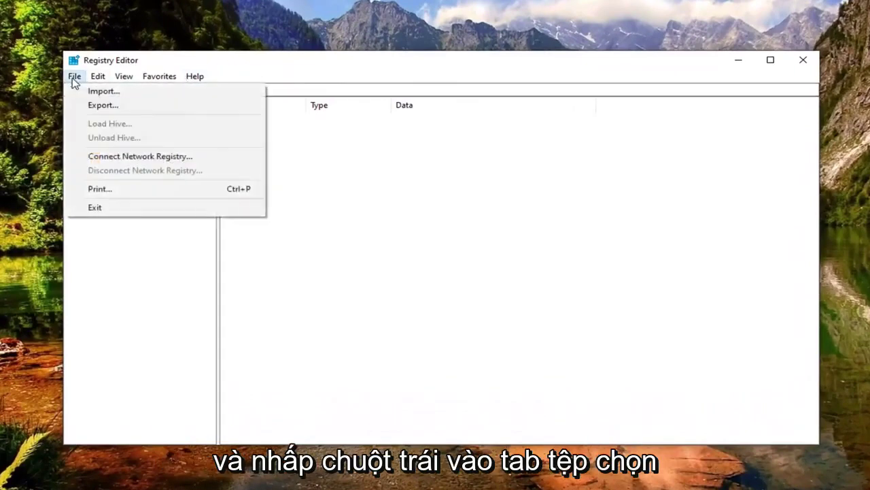
{"action": "left_click", "coordinate": [102, 104]}
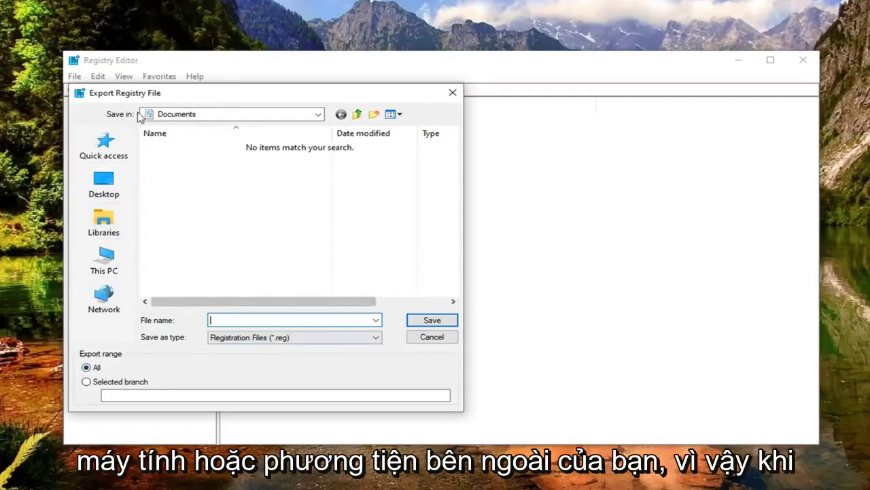
{"action": "left_click", "coordinate": [433, 337]}
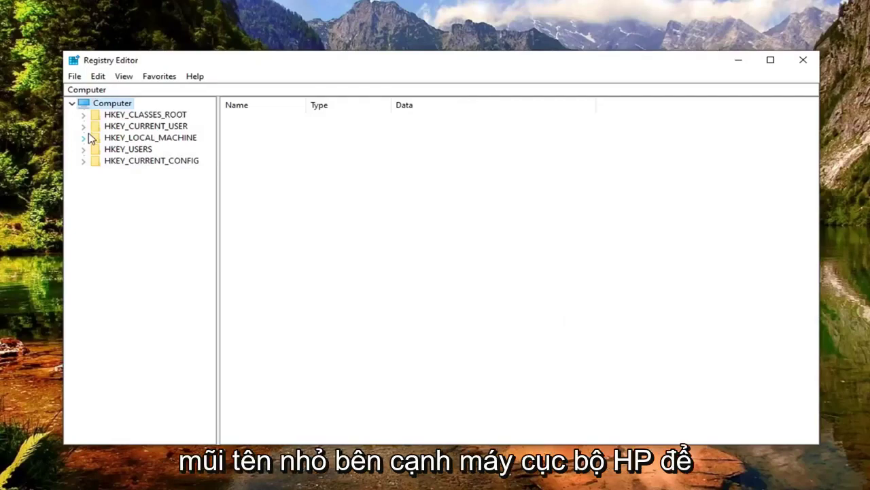
Expand HKEY_LOCAL_MACHINE, SYSTEM and CurrentControlSet in the key tree
{"action": "left_click", "coordinate": [137, 142]}
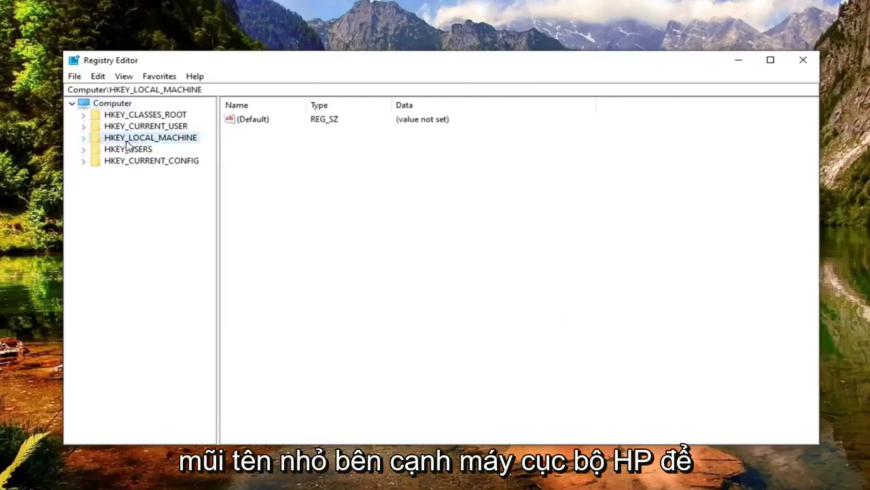
{"action": "double_click", "coordinate": [126, 140]}
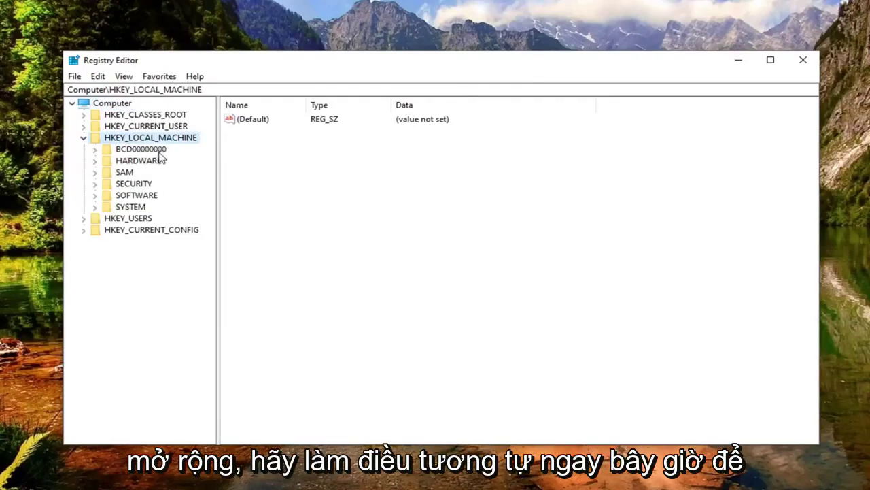
{"action": "double_click", "coordinate": [127, 207]}
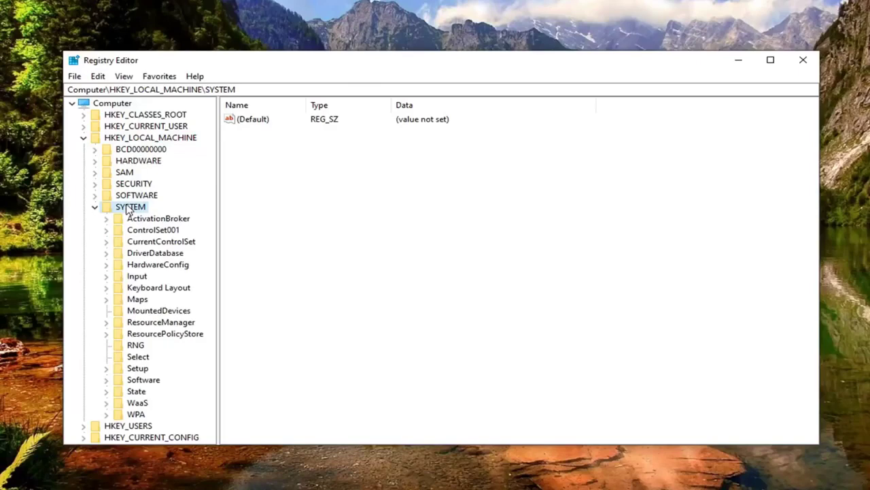
{"action": "left_click", "coordinate": [144, 243]}
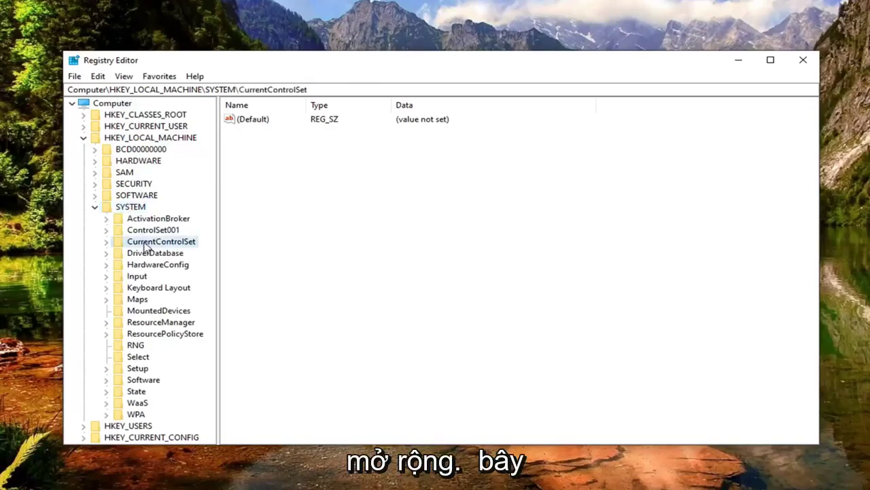
{"action": "double_click", "coordinate": [144, 244]}
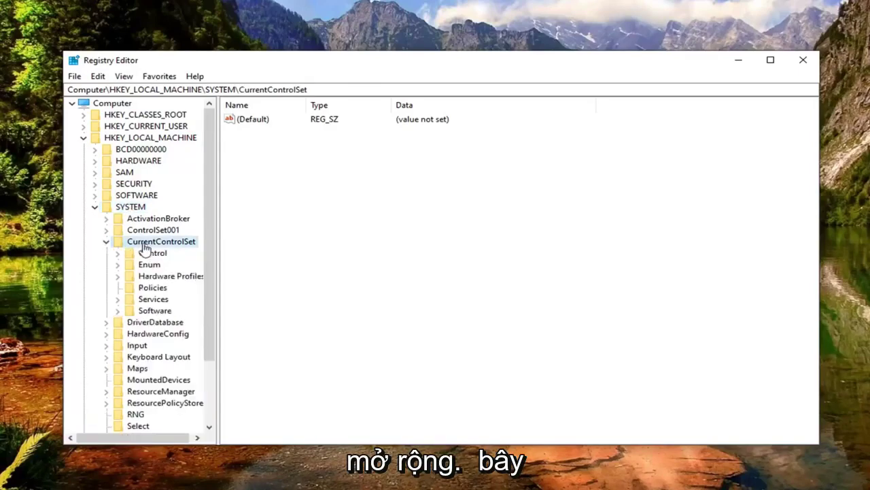
Expand Control, widen the tree pane, and expand Class to list its GUID subkeys
{"action": "left_click", "coordinate": [140, 254]}
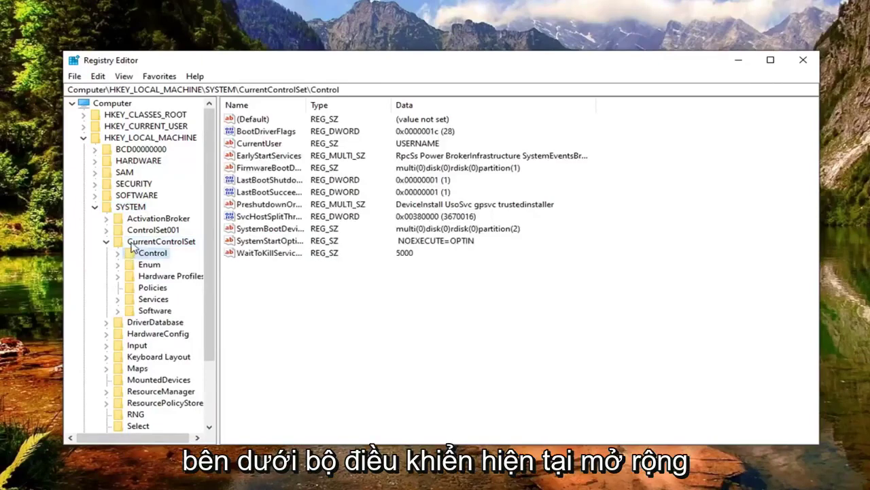
{"action": "double_click", "coordinate": [140, 255]}
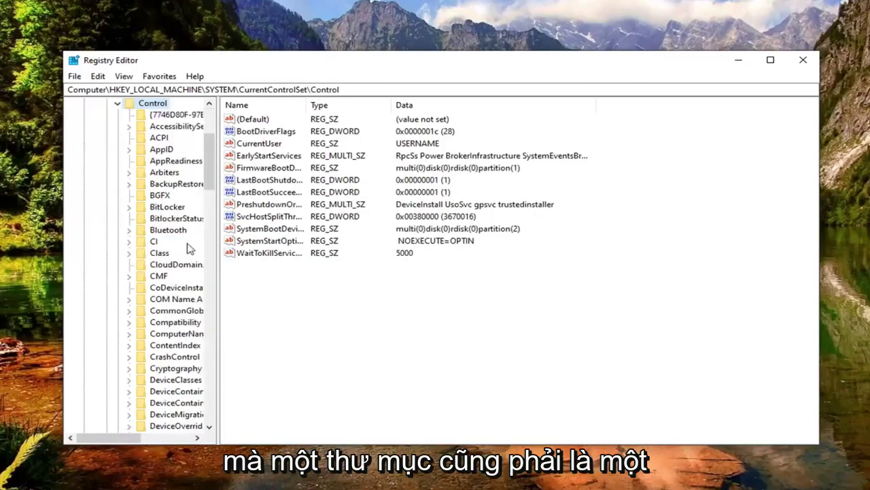
{"action": "left_click_drag", "start_coordinate": [218, 248], "coordinate": [302, 246]}
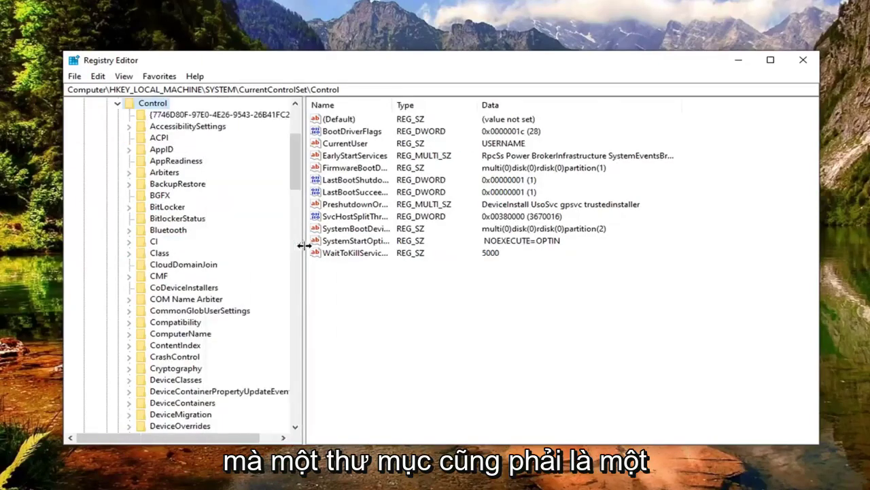
{"action": "left_click", "coordinate": [161, 253]}
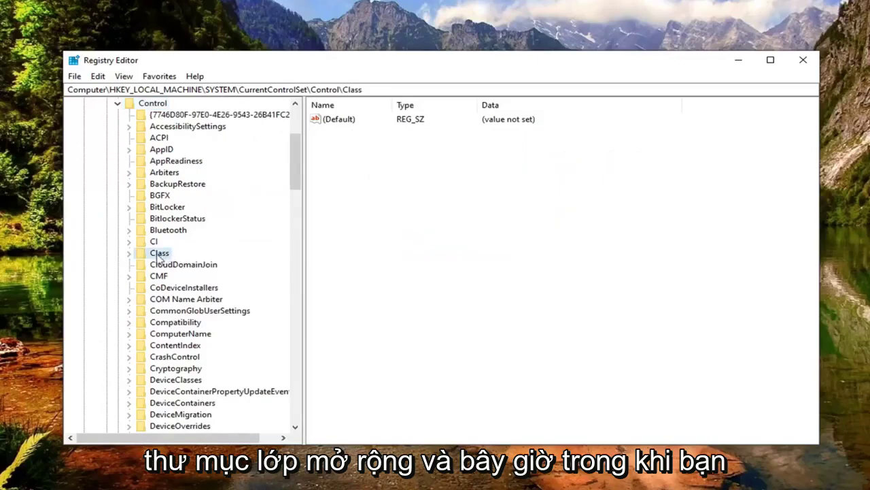
{"action": "left_click", "coordinate": [128, 254]}
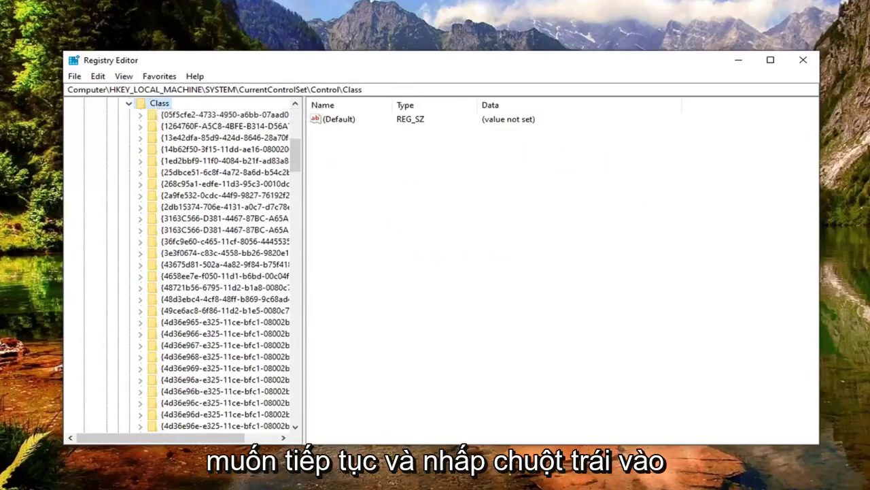
{"action": "left_click", "coordinate": [98, 76]}
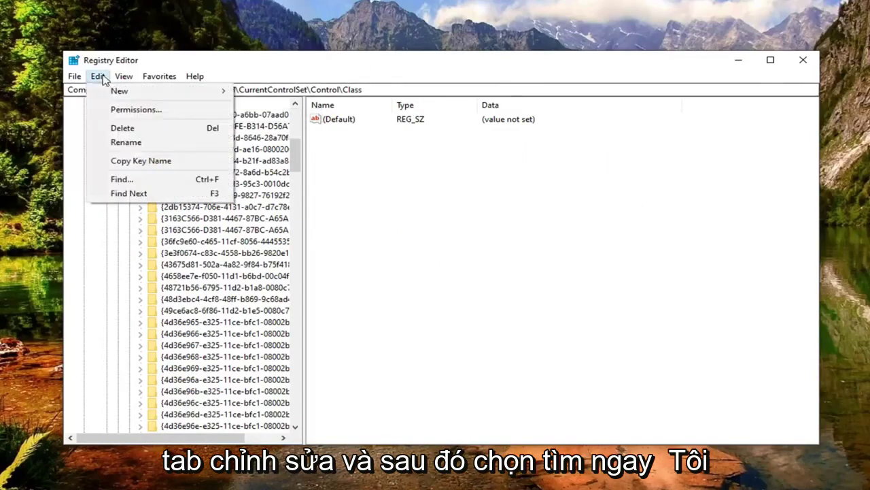
Open Registry Editor's Find dialog, then copy the keyboard GUID from the Notepad notes
{"action": "left_click", "coordinate": [120, 179]}
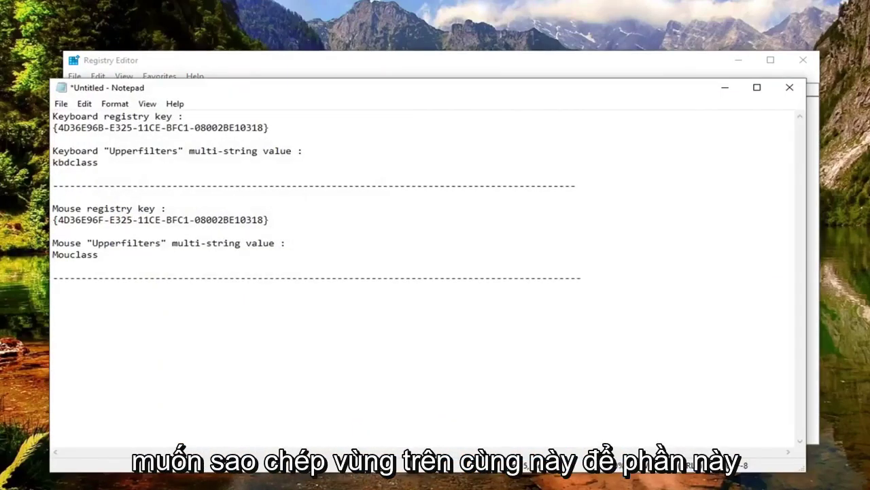
{"action": "left_click_drag", "start_coordinate": [58, 127], "coordinate": [258, 127]}
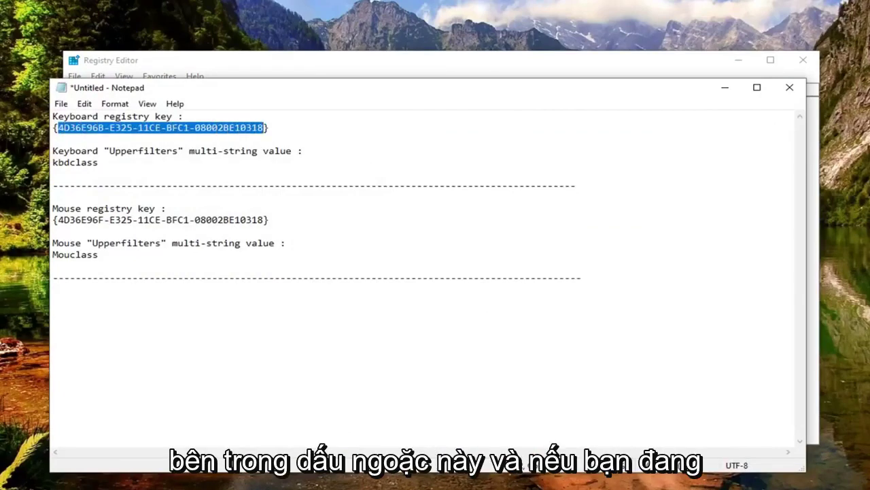
{"action": "left_click_drag", "start_coordinate": [265, 220], "coordinate": [57, 220]}
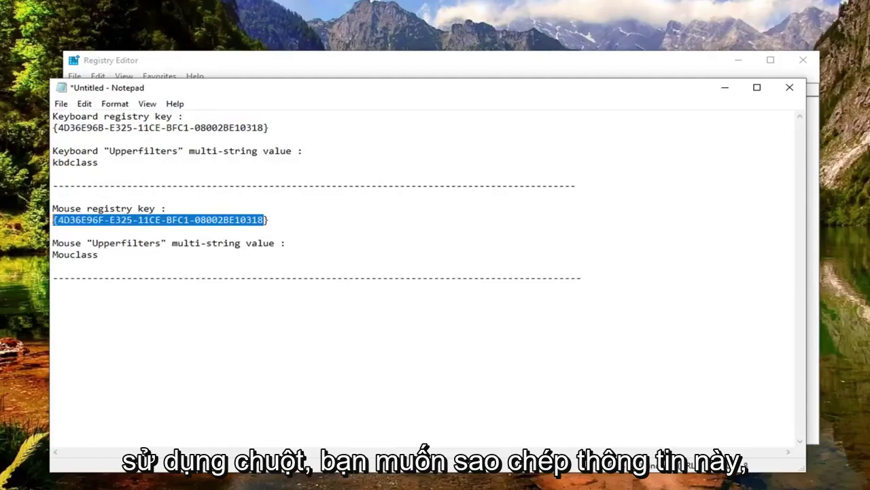
{"action": "right_click", "coordinate": [60, 221]}
{"action": "left_click", "coordinate": [93, 261]}
{"action": "left_click", "coordinate": [53, 196]}
{"action": "left_click_drag", "start_coordinate": [266, 127], "coordinate": [57, 127]}
{"action": "right_click", "coordinate": [83, 129]}
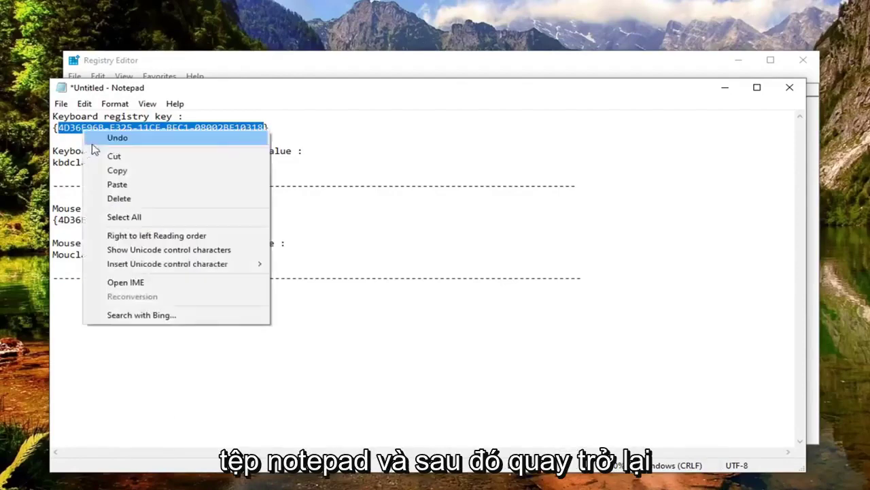
{"action": "left_click", "coordinate": [109, 169]}
Paste the keyboard GUID into Find and locate key {4d36e96b-e325-11ce-bfc1-08002be10318}
{"action": "left_click", "coordinate": [199, 67]}
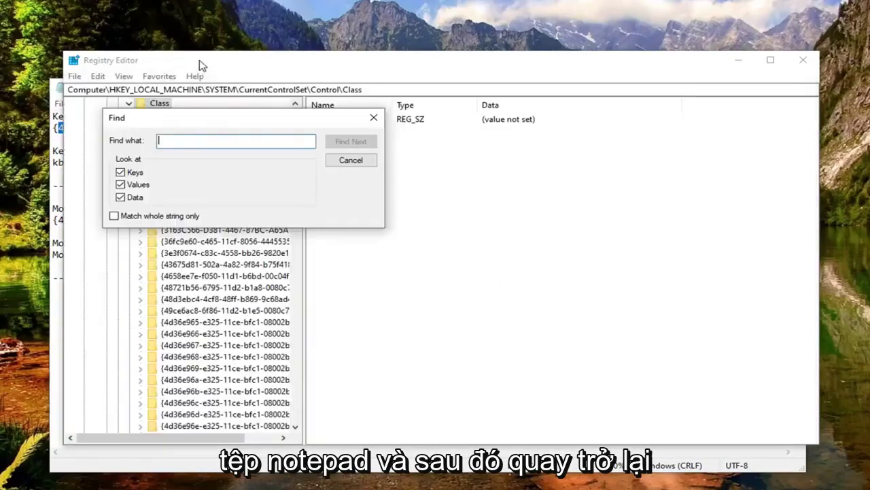
{"action": "right_click", "coordinate": [169, 145]}
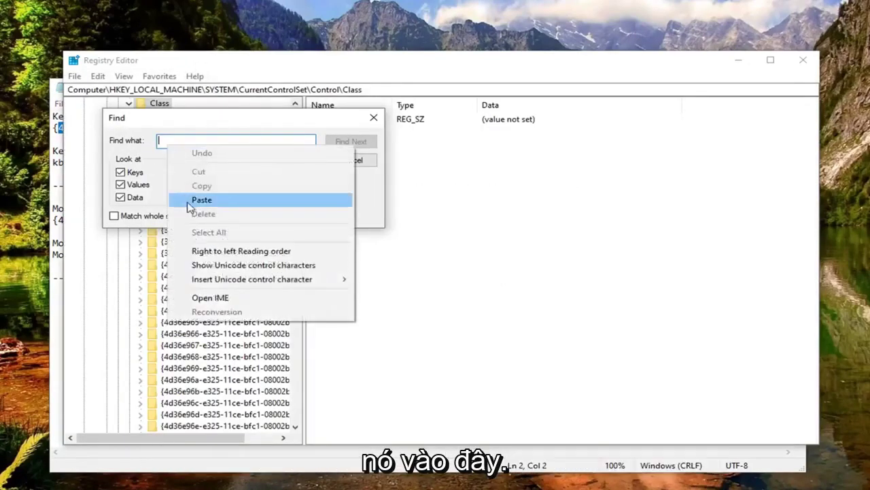
{"action": "left_click", "coordinate": [192, 204]}
{"action": "left_click", "coordinate": [350, 141]}
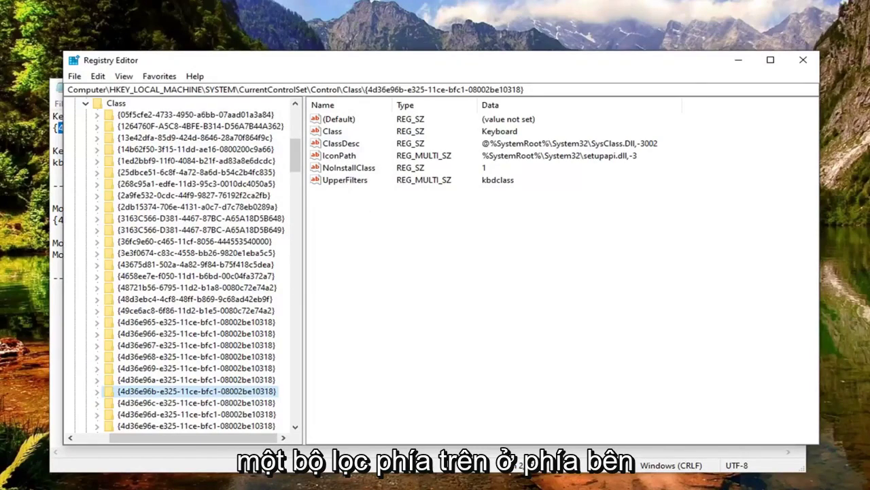
Open the keyboard key's UpperFilters value and clear its existing data
{"action": "left_click", "coordinate": [336, 181]}
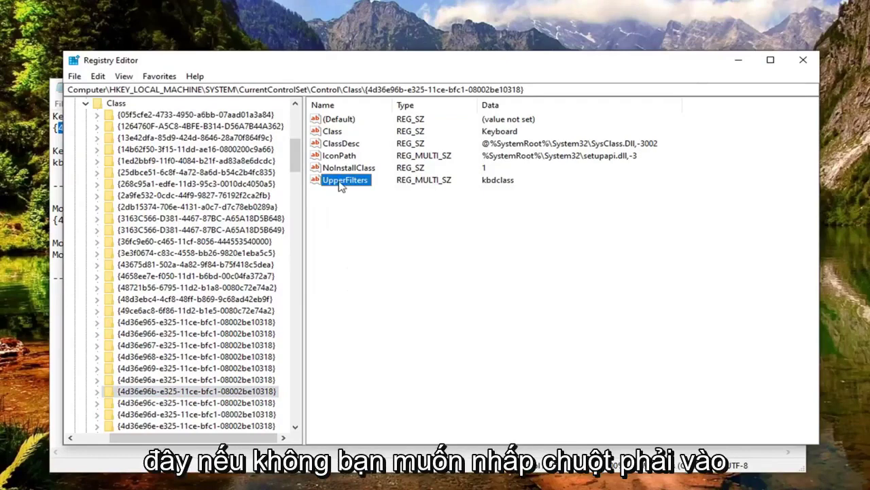
{"action": "right_click", "coordinate": [333, 202]}
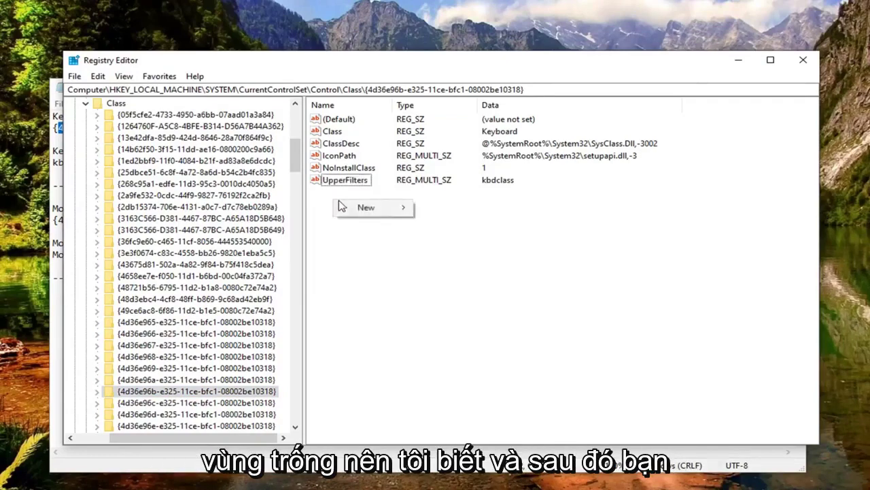
{"action": "mouse_move", "coordinate": [366, 209]}
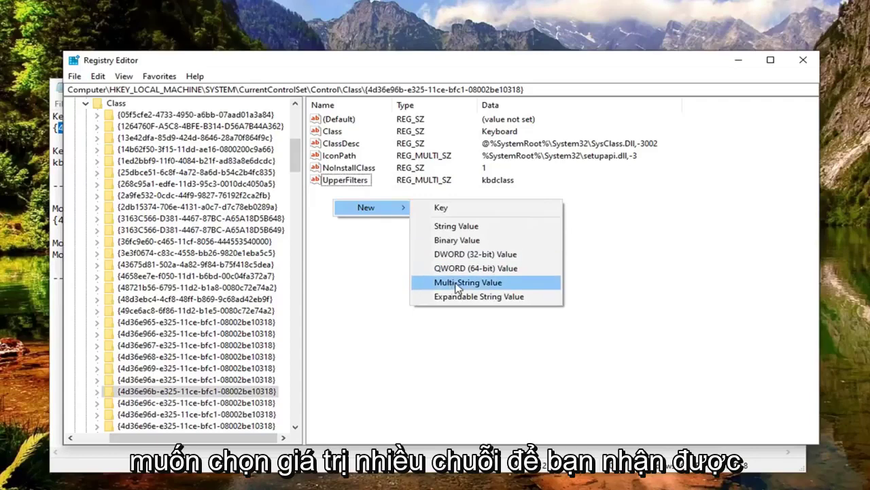
{"action": "left_click", "coordinate": [337, 275]}
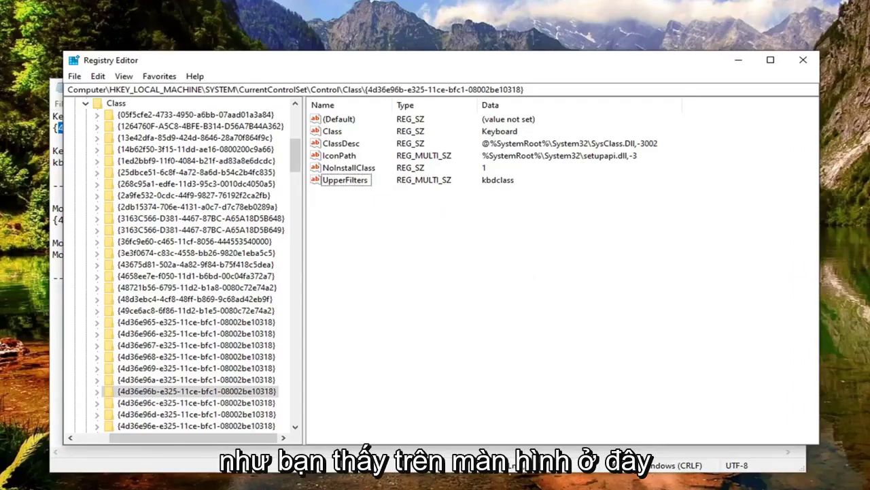
{"action": "double_click", "coordinate": [355, 181]}
{"action": "left_click", "coordinate": [284, 180]}
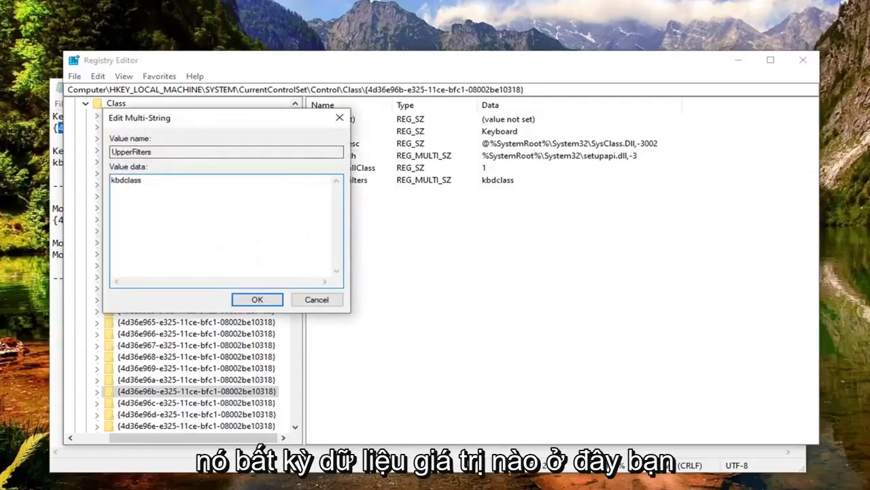
{"action": "key", "text": "ctrl+a"}
{"action": "key", "text": "Delete"}
Paste kbdclass from the notes as UpperFilters data, save it, and dismiss the empty-strings warning
{"action": "key", "text": "alt+Tab"}
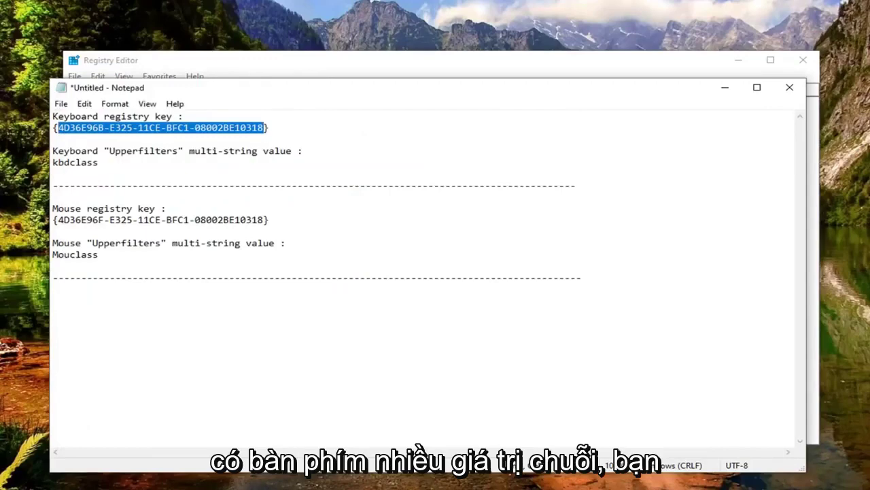
{"action": "double_click", "coordinate": [75, 162]}
{"action": "right_click", "coordinate": [71, 162]}
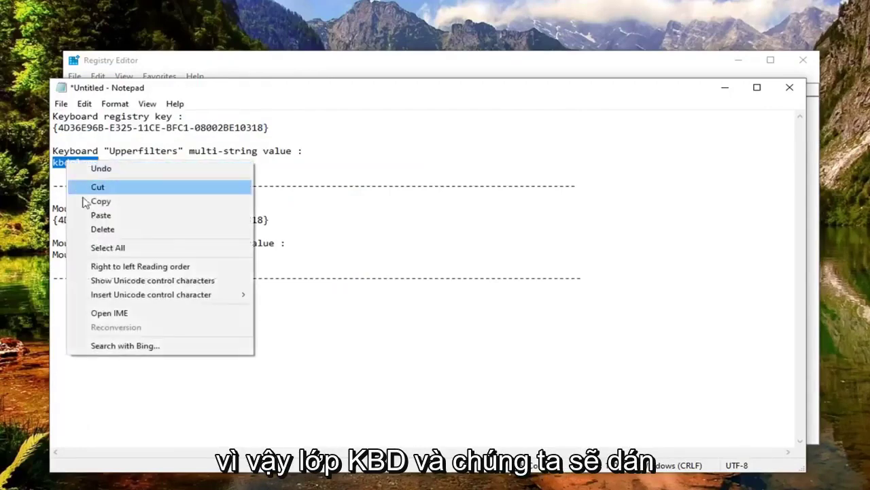
{"action": "left_click", "coordinate": [89, 201]}
{"action": "left_click", "coordinate": [238, 72]}
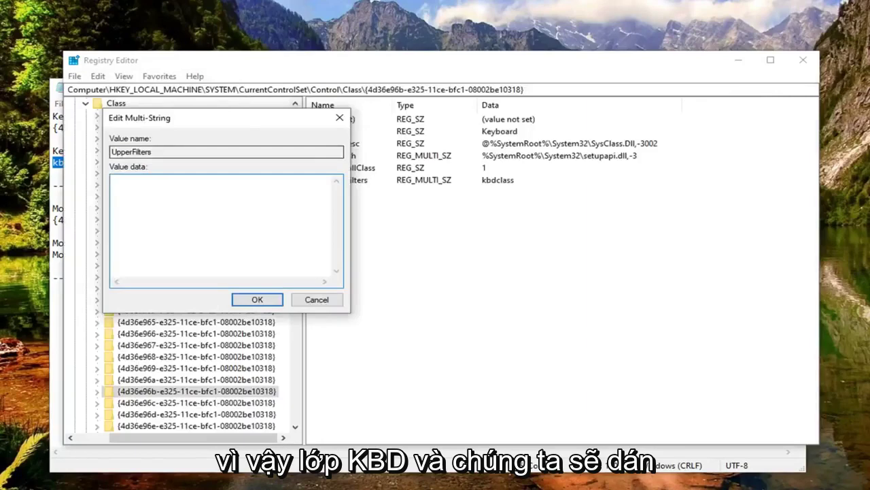
{"action": "right_click", "coordinate": [126, 191]}
{"action": "left_click", "coordinate": [158, 242]}
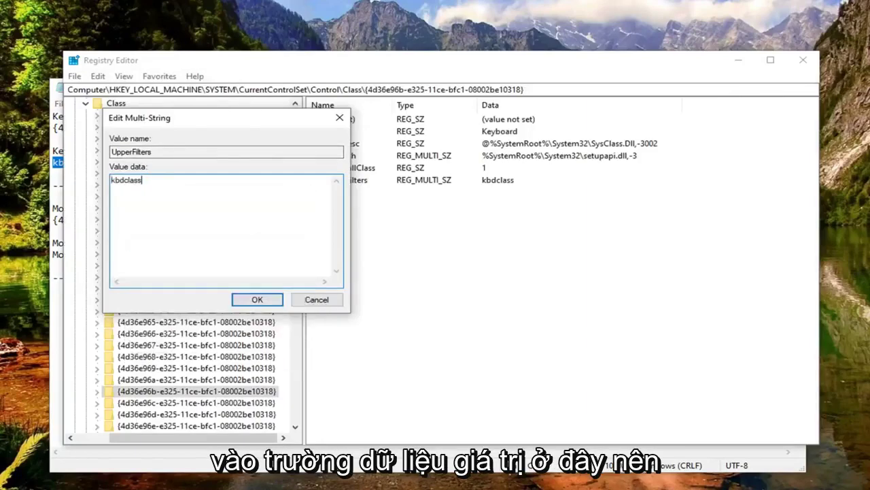
{"action": "left_click", "coordinate": [258, 299]}
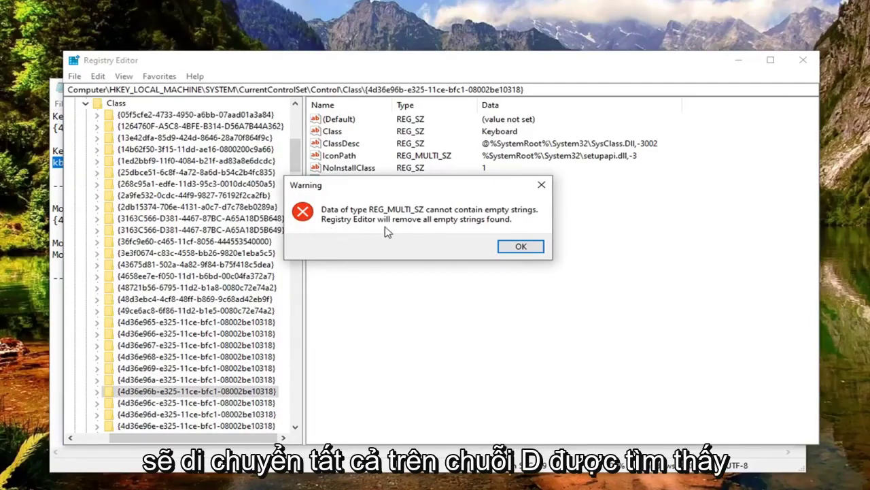
{"action": "left_click", "coordinate": [521, 247]}
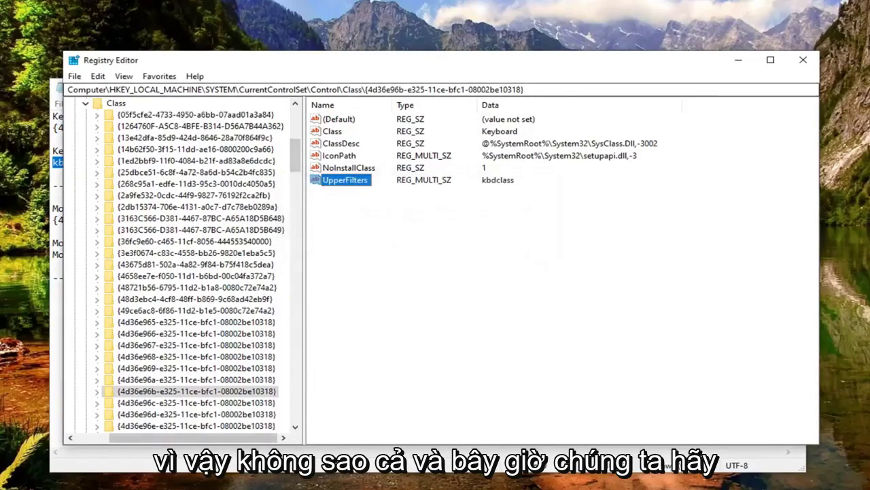
{"action": "key", "text": "alt+Tab"}
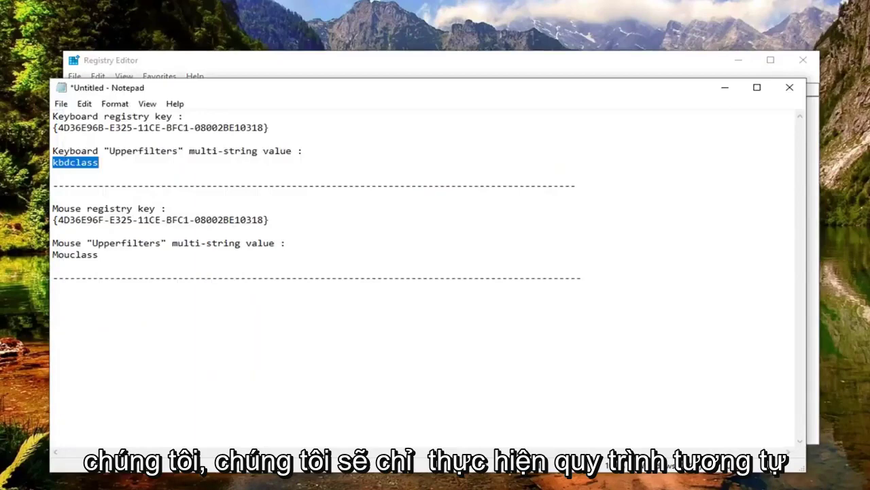
Copy the mouse class GUID from the Notepad notes
{"action": "left_click_drag", "start_coordinate": [265, 219], "coordinate": [64, 219]}
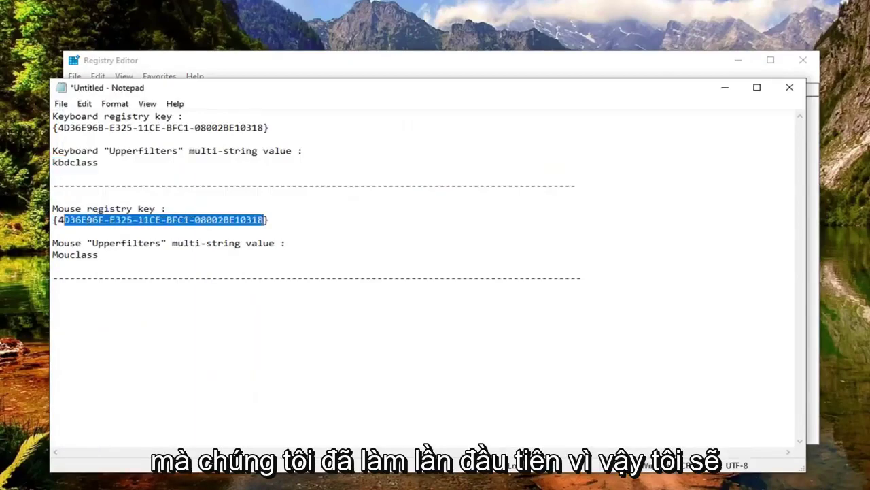
{"action": "right_click", "coordinate": [58, 219]}
{"action": "left_click", "coordinate": [64, 259]}
Search the registry for mouse GUID 4D36E96F-E325-11CE-BFC1-08002BE10318 using Edit > Find
{"action": "left_click", "coordinate": [198, 64]}
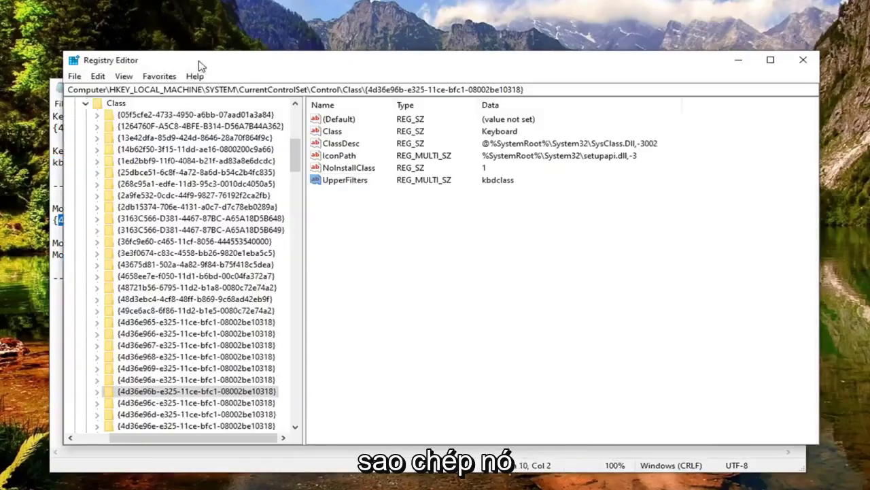
{"action": "left_click", "coordinate": [121, 76]}
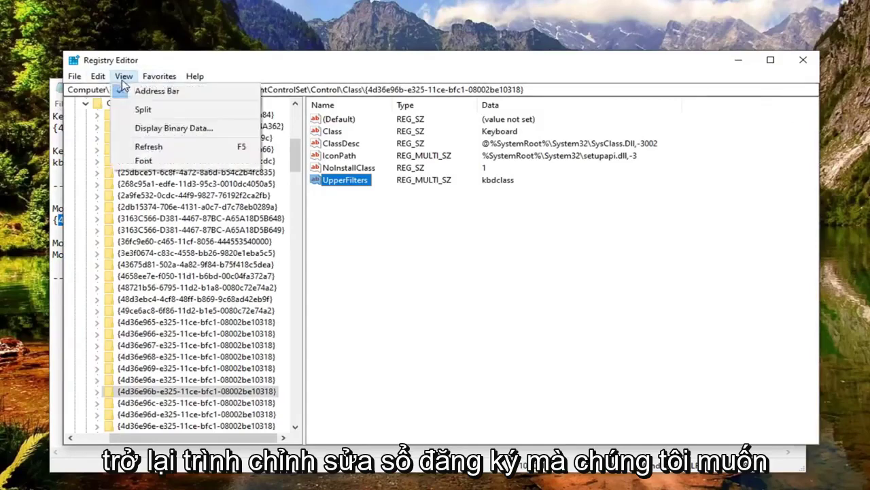
{"action": "mouse_move", "coordinate": [102, 81]}
{"action": "left_click", "coordinate": [129, 210]}
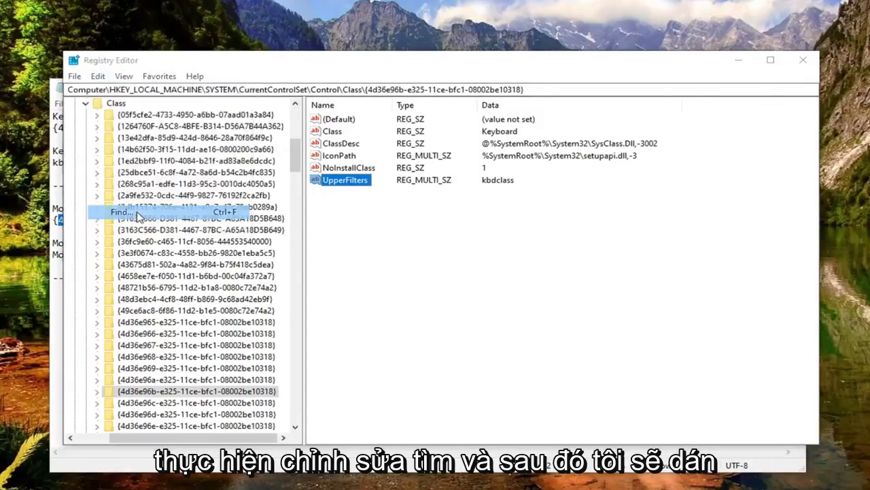
{"action": "right_click", "coordinate": [207, 139]}
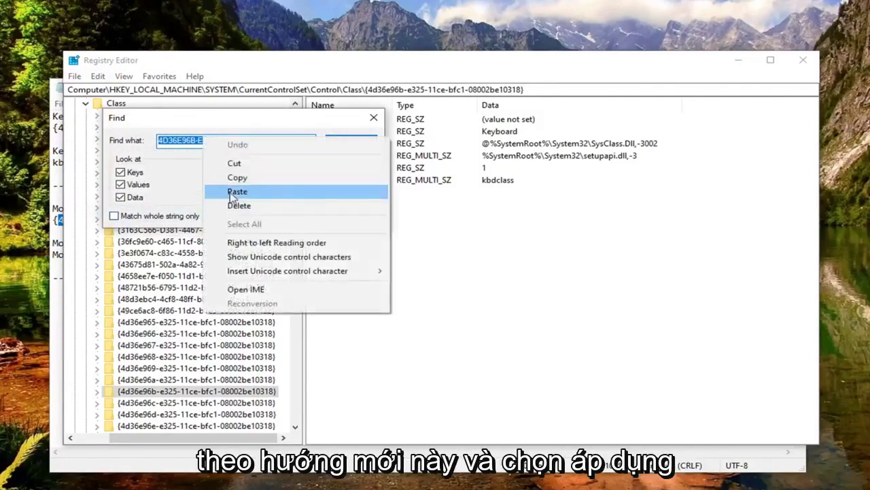
{"action": "left_click", "coordinate": [228, 190]}
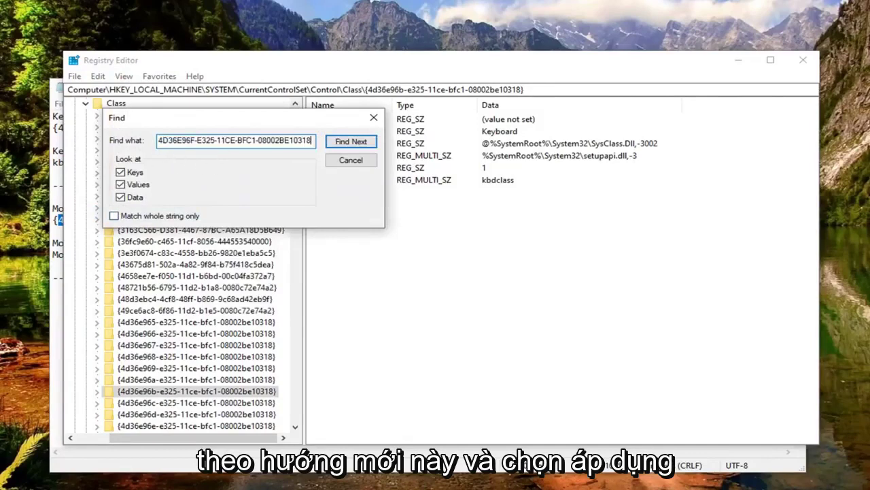
{"action": "left_click", "coordinate": [349, 142]}
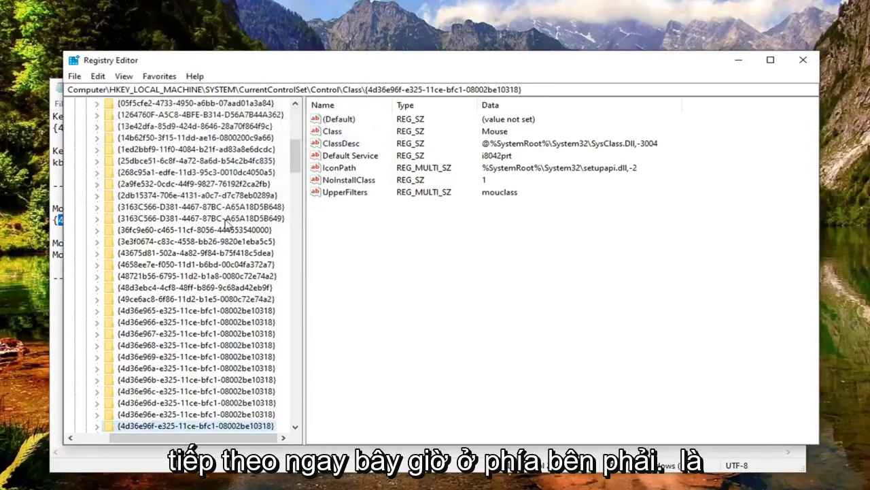
Open the Mouse key's UpperFilters value, currently mouclass, in the Edit Multi-String dialog
{"action": "left_click", "coordinate": [343, 195]}
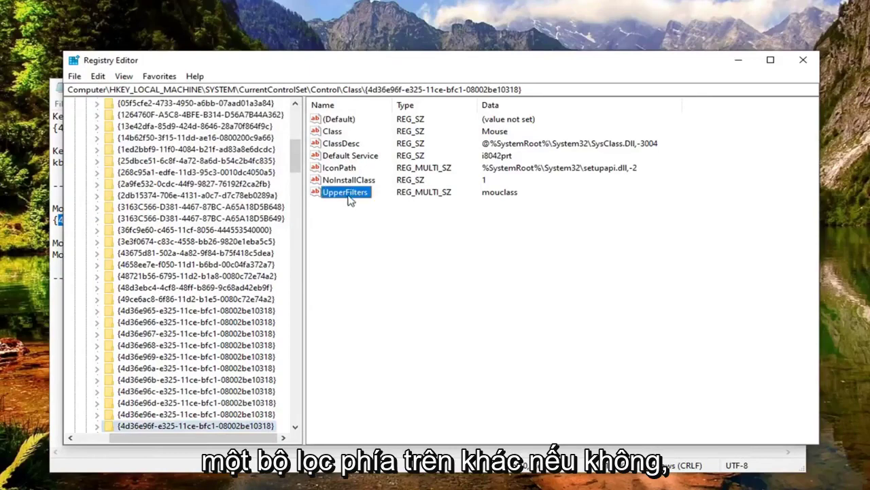
{"action": "right_click", "coordinate": [343, 224]}
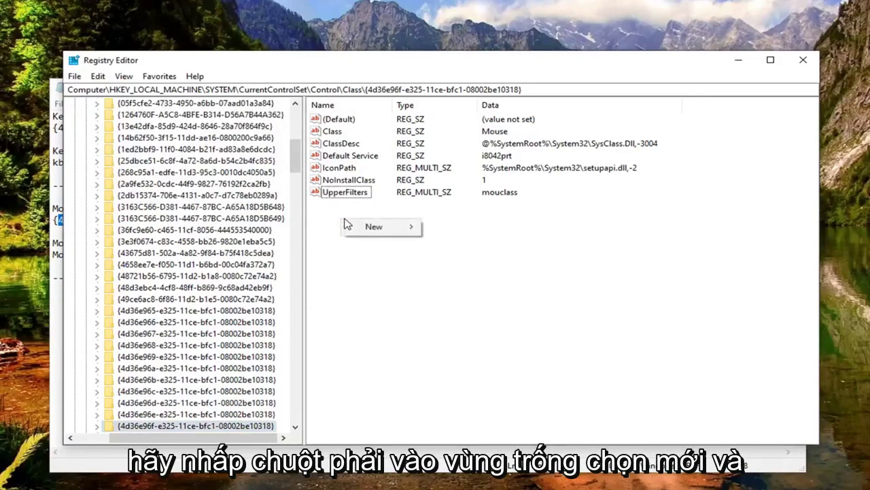
{"action": "mouse_move", "coordinate": [374, 226]}
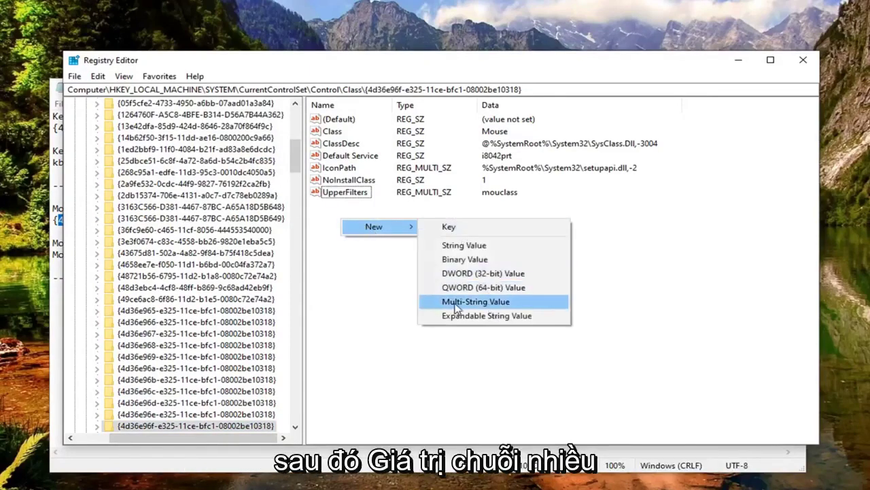
{"action": "left_click", "coordinate": [374, 327]}
{"action": "left_click", "coordinate": [335, 193]}
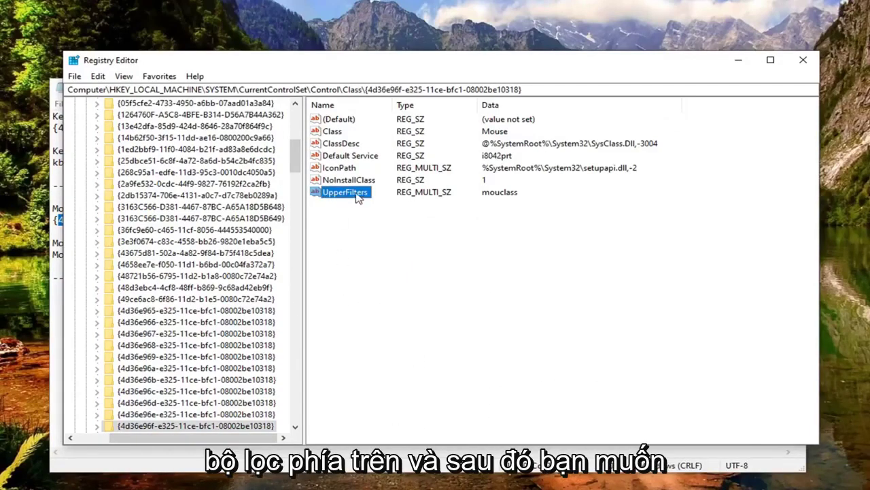
{"action": "double_click", "coordinate": [340, 195]}
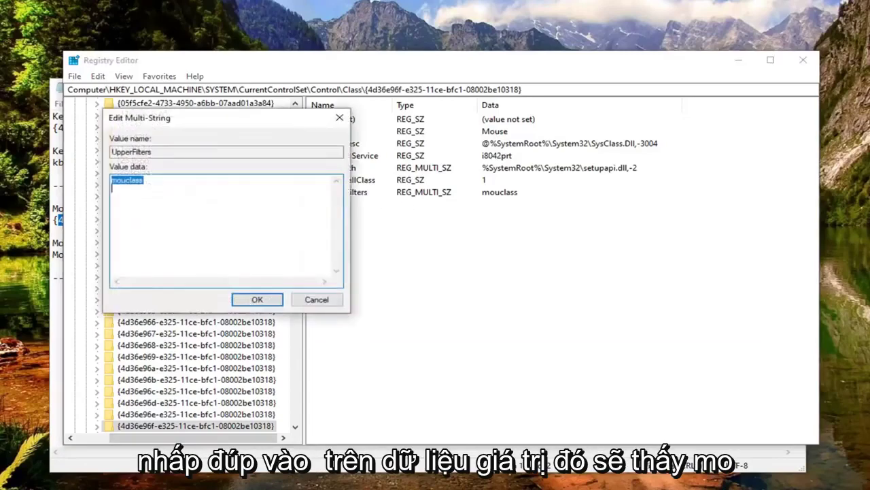
{"action": "key", "text": "alt+Tab"}
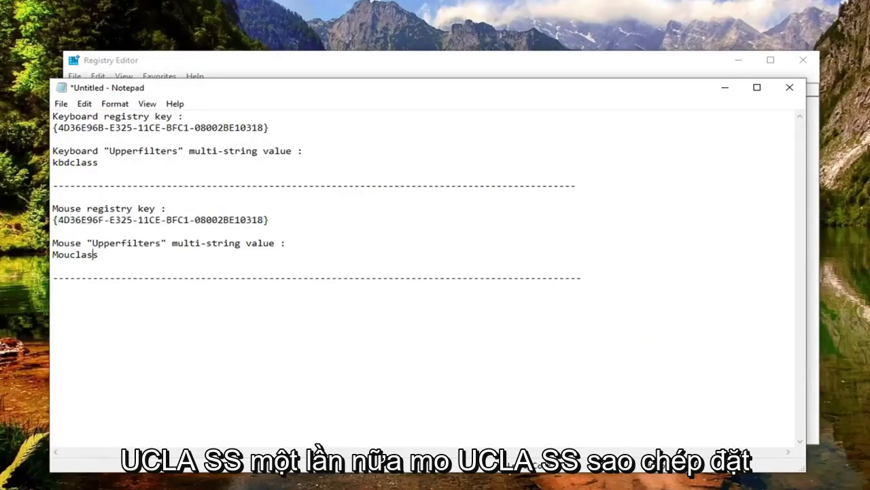
Replace the UpperFilters data with Mouclass from the notes, correcting it to lowercase mouclass
{"action": "double_click", "coordinate": [95, 254]}
{"action": "right_click", "coordinate": [93, 255]}
{"action": "left_click", "coordinate": [124, 298]}
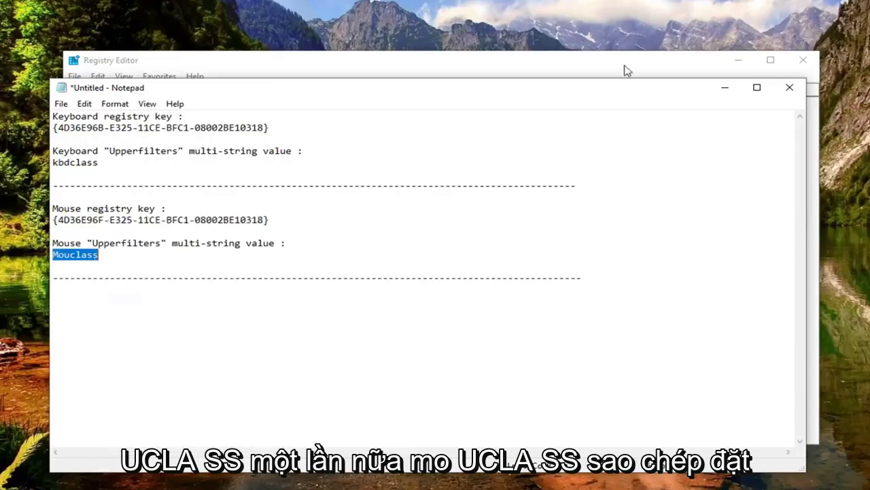
{"action": "left_click", "coordinate": [725, 87]}
{"action": "double_click", "coordinate": [127, 180]}
{"action": "right_click", "coordinate": [146, 183]}
{"action": "left_click", "coordinate": [169, 249]}
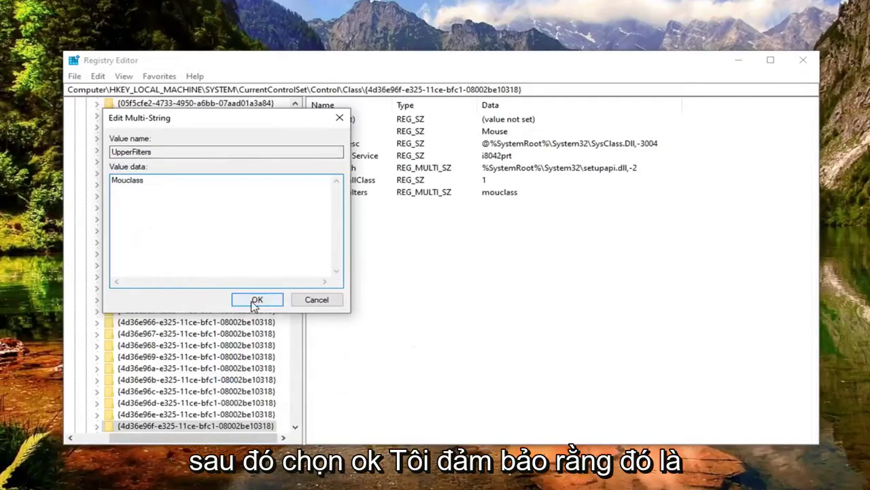
{"action": "type", "text": "m"}
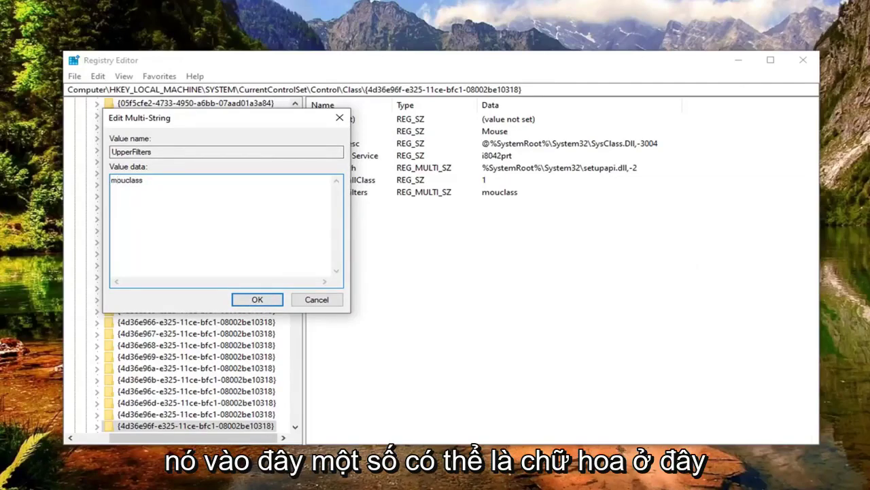
Save the mouclass UpperFilters data and dismiss the empty-strings warning
{"action": "key", "text": "alt+Tab"}
{"action": "right_click", "coordinate": [91, 256]}
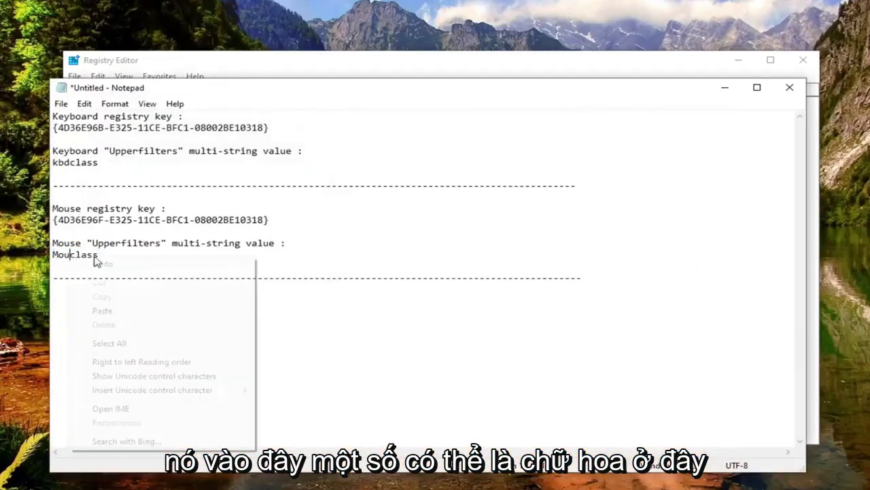
{"action": "left_click", "coordinate": [726, 91]}
{"action": "left_click", "coordinate": [725, 87]}
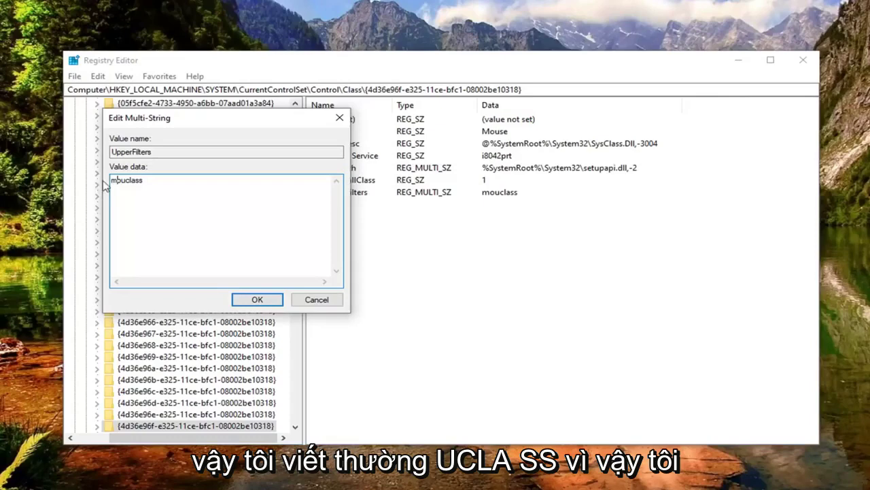
{"action": "left_click", "coordinate": [253, 300]}
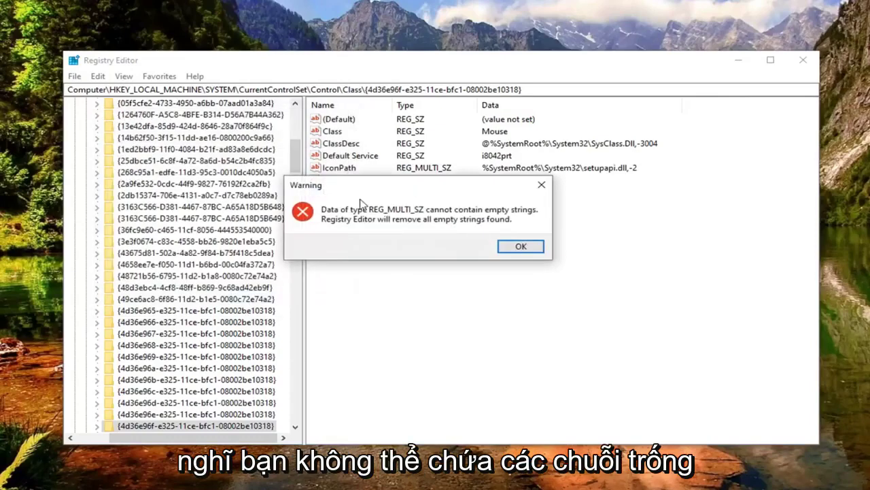
{"action": "left_click", "coordinate": [512, 248]}
Collapse Class, Control, CurrentControlSet, SYSTEM and HKEY_LOCAL_MACHINE back to the root hives
{"action": "left_click_drag", "start_coordinate": [296, 180], "coordinate": [289, 138]}
{"action": "left_click", "coordinate": [85, 403]}
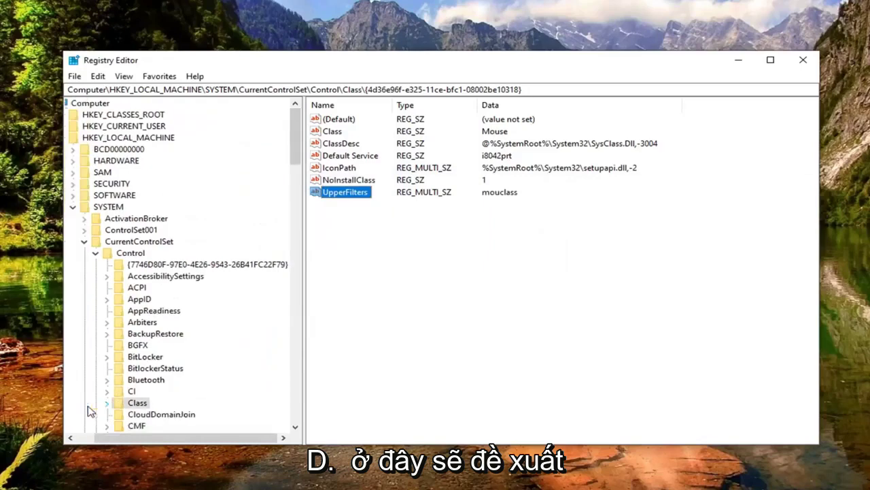
{"action": "left_click", "coordinate": [96, 252]}
{"action": "left_click", "coordinate": [106, 241]}
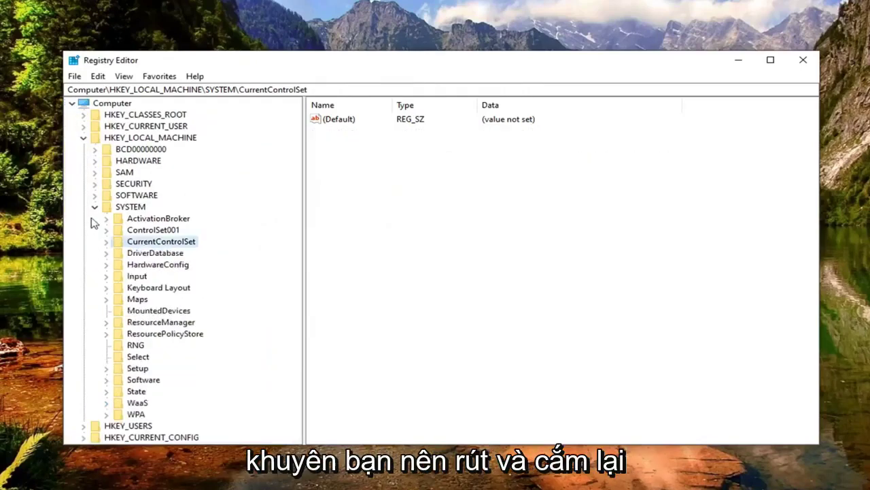
{"action": "left_click", "coordinate": [95, 206]}
{"action": "left_click", "coordinate": [82, 138]}
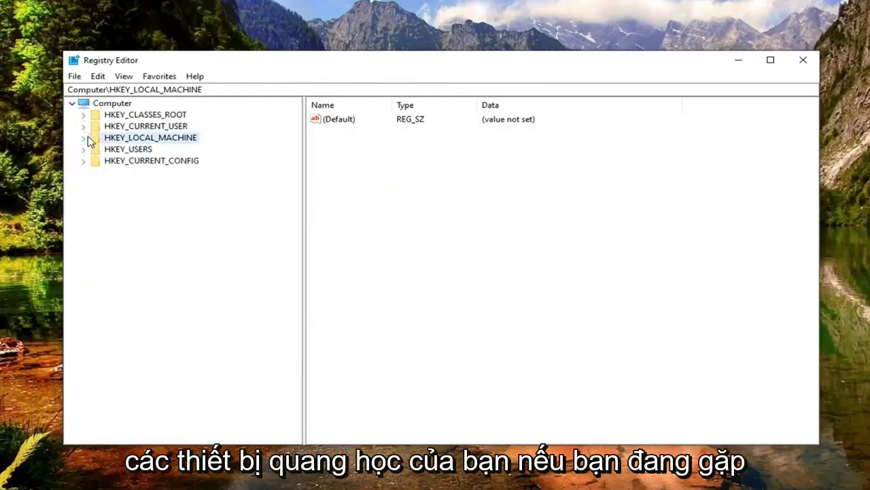